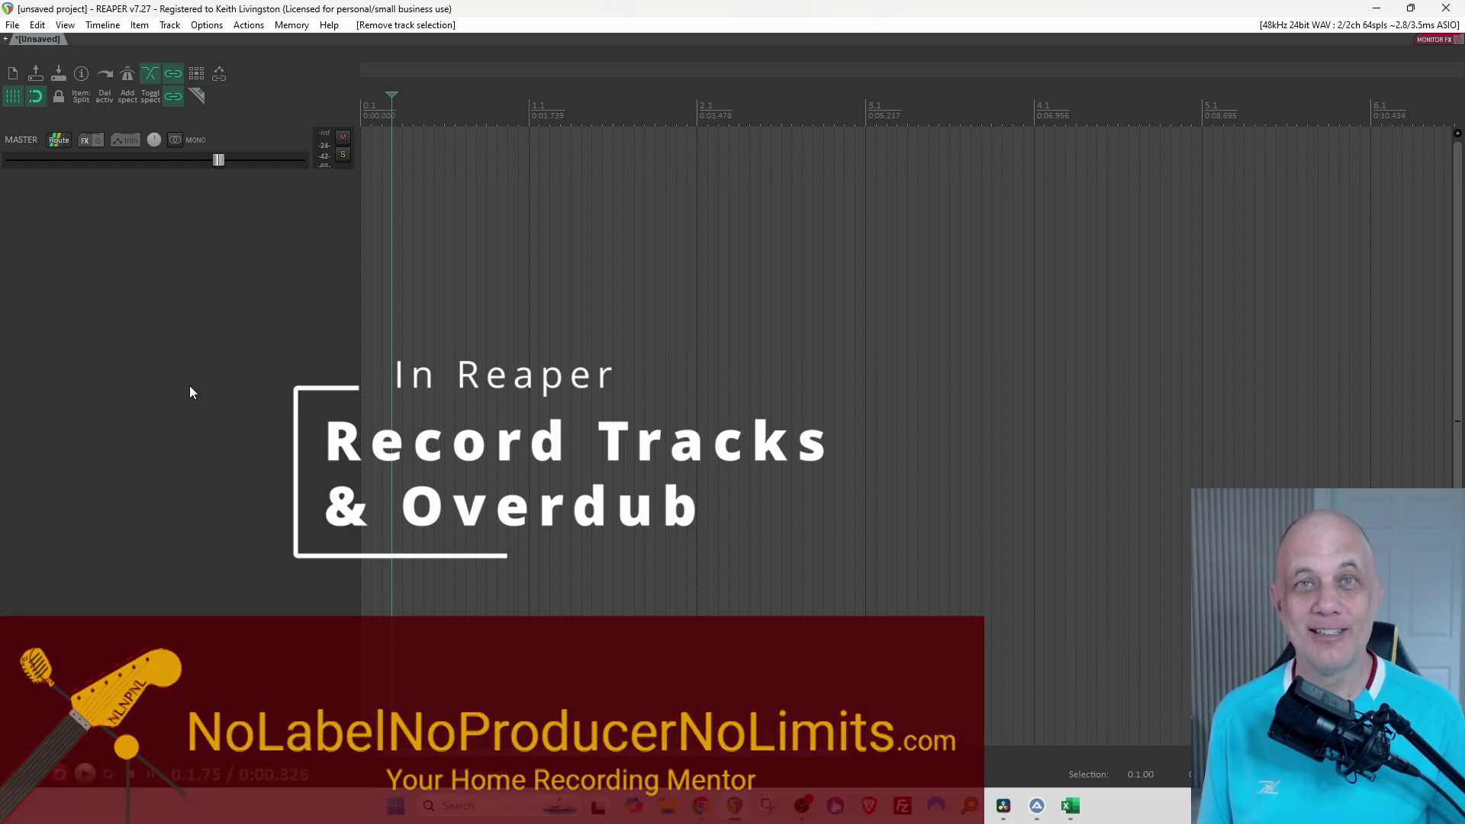
- Add a new track 1 with the edit position at project start, and make it taller
click(372, 211)
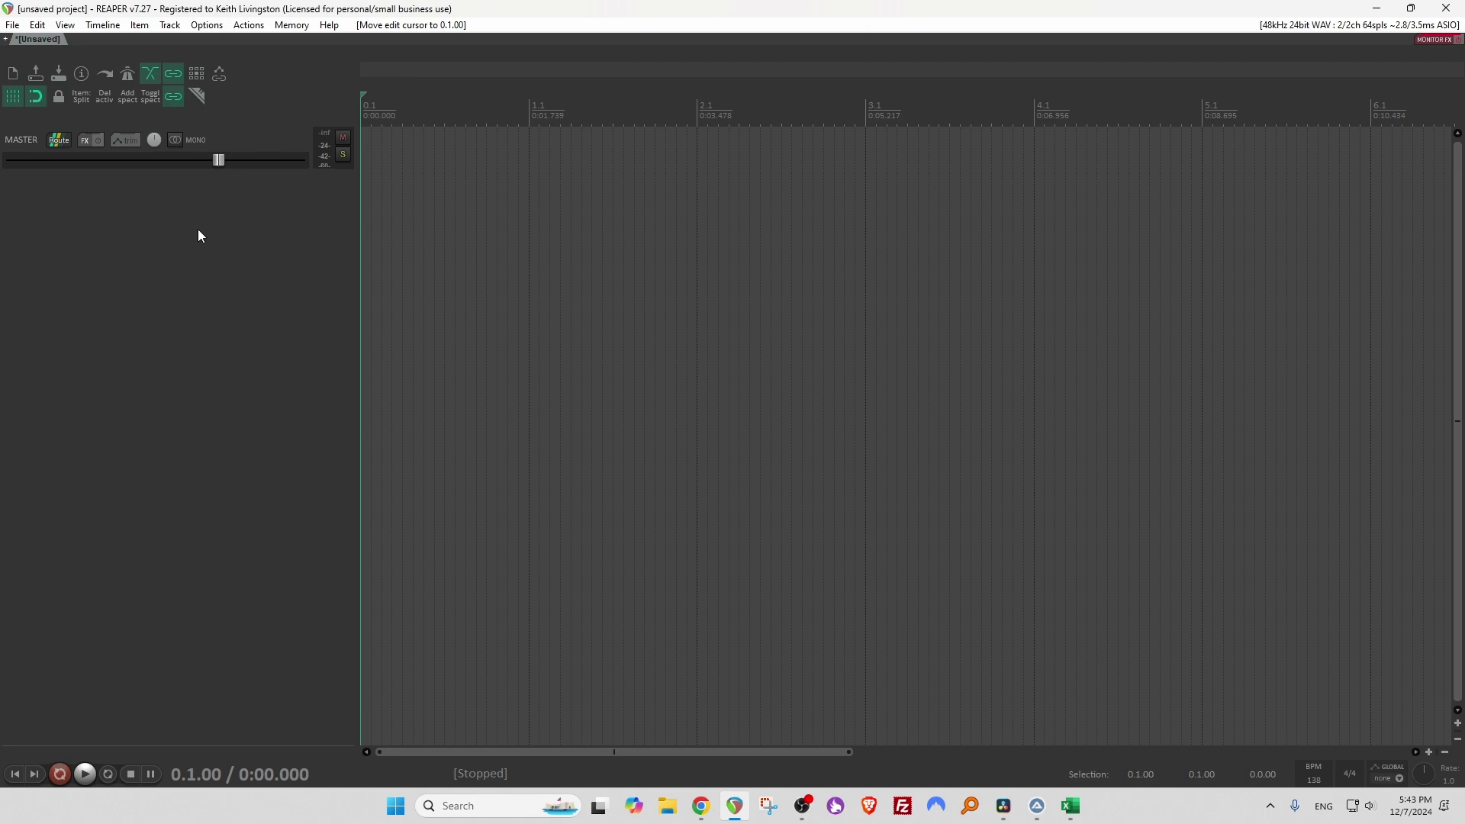
double_click(160, 214)
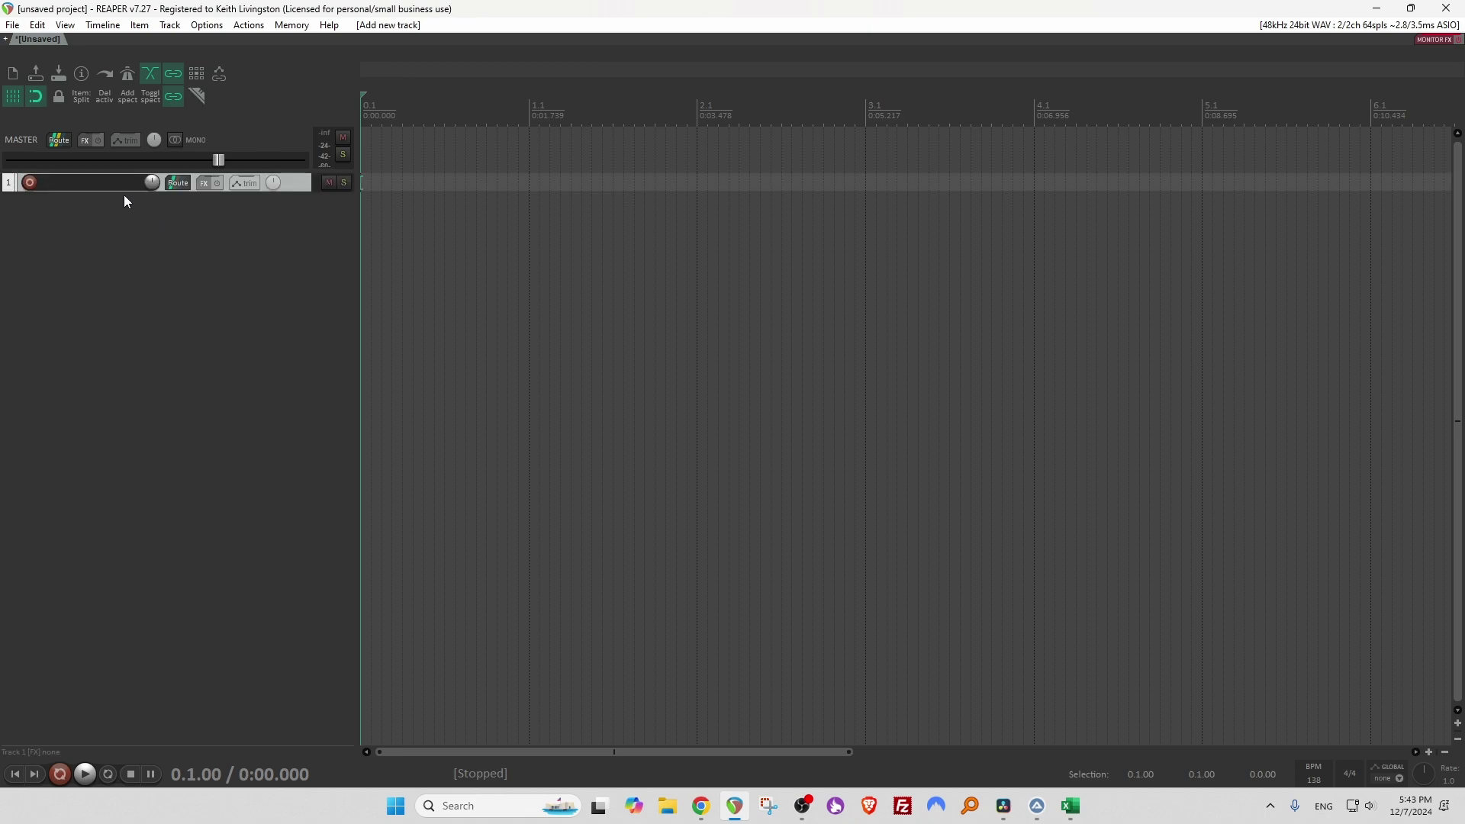
drag(123, 189, 119, 270)
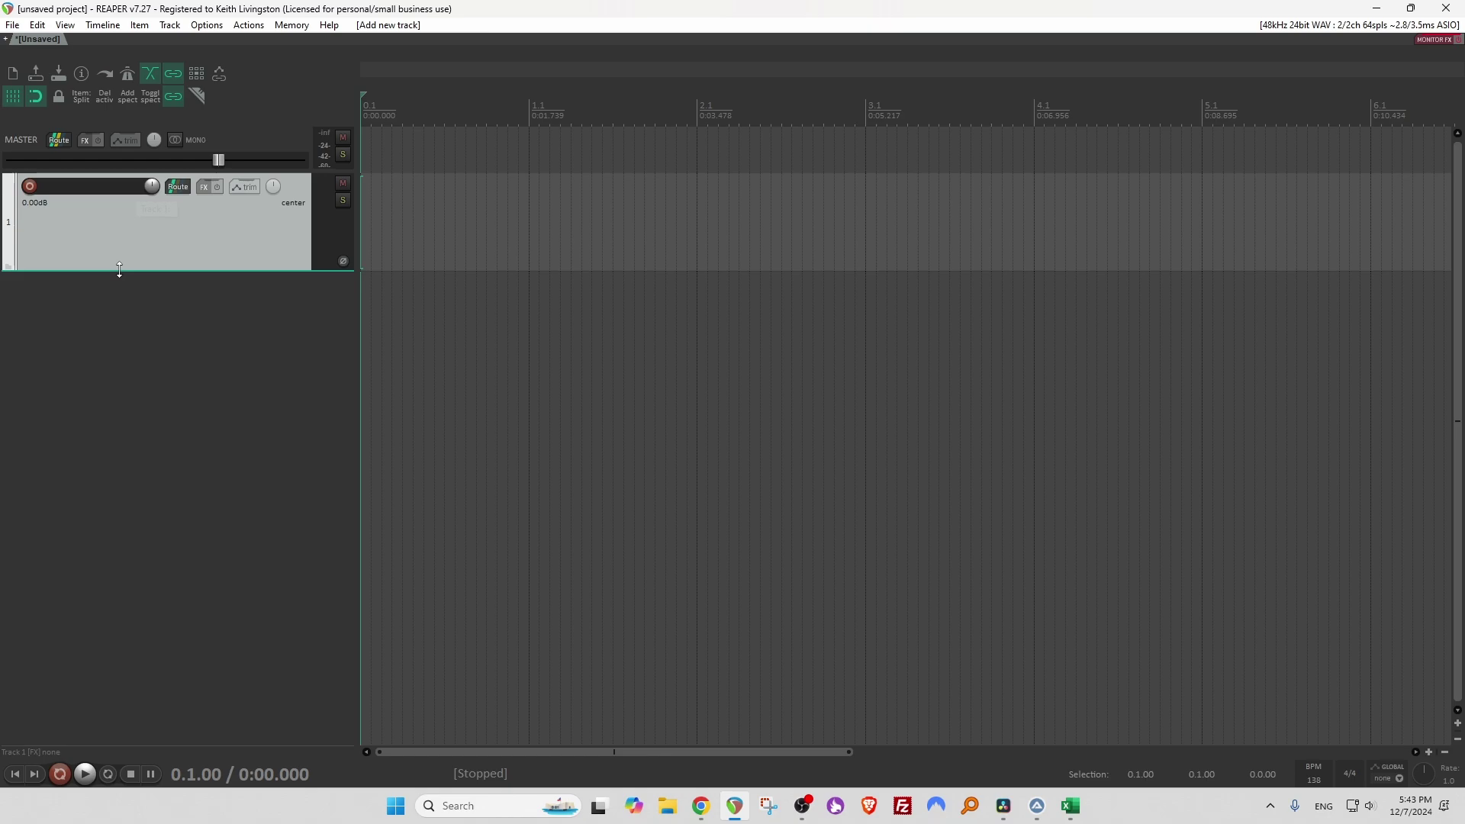
- Record-arm track 1 with input Mono > Mic | Line 2 and enlarge its track panel
click(28, 187)
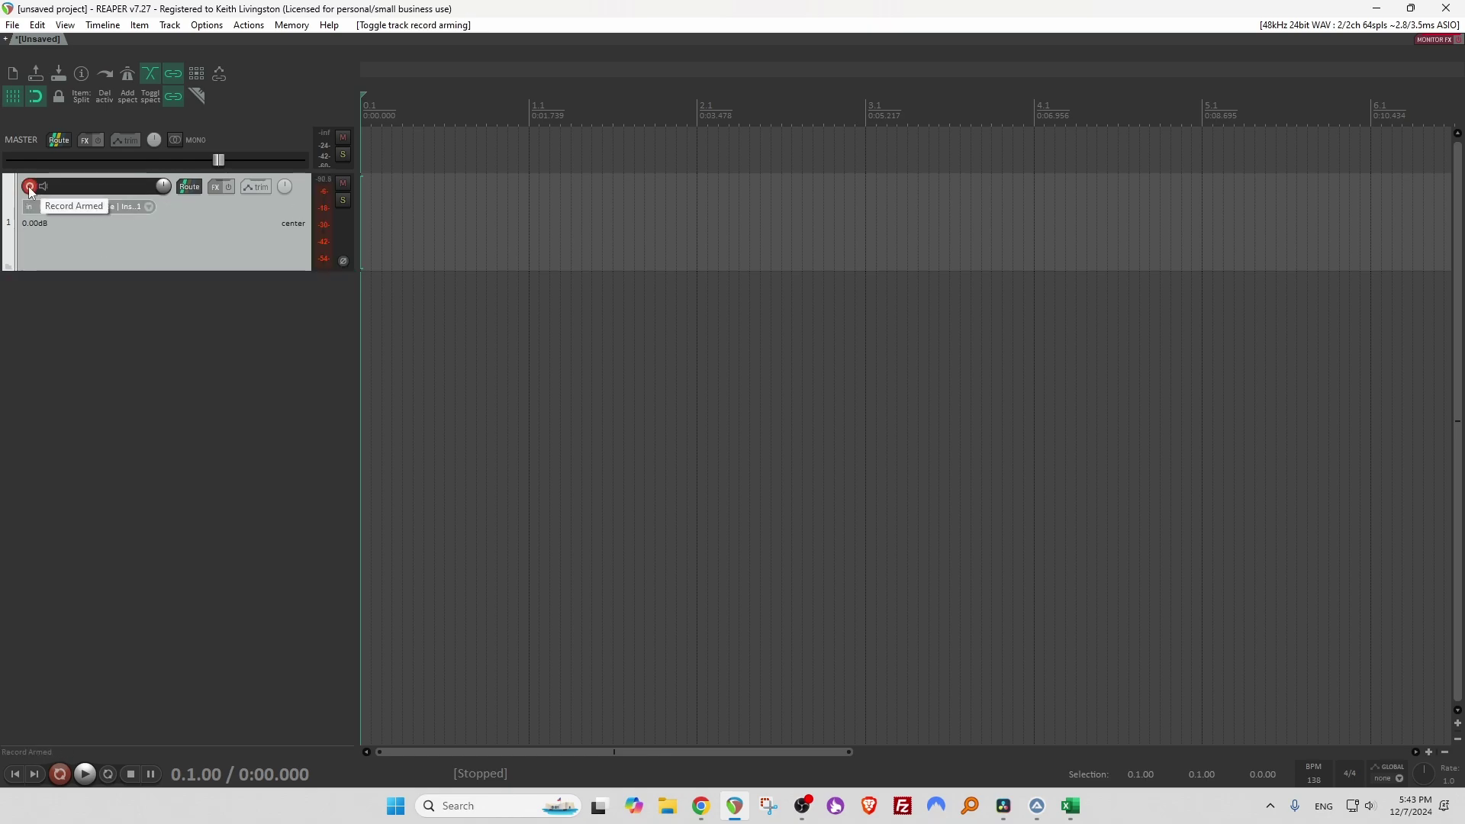
click(147, 209)
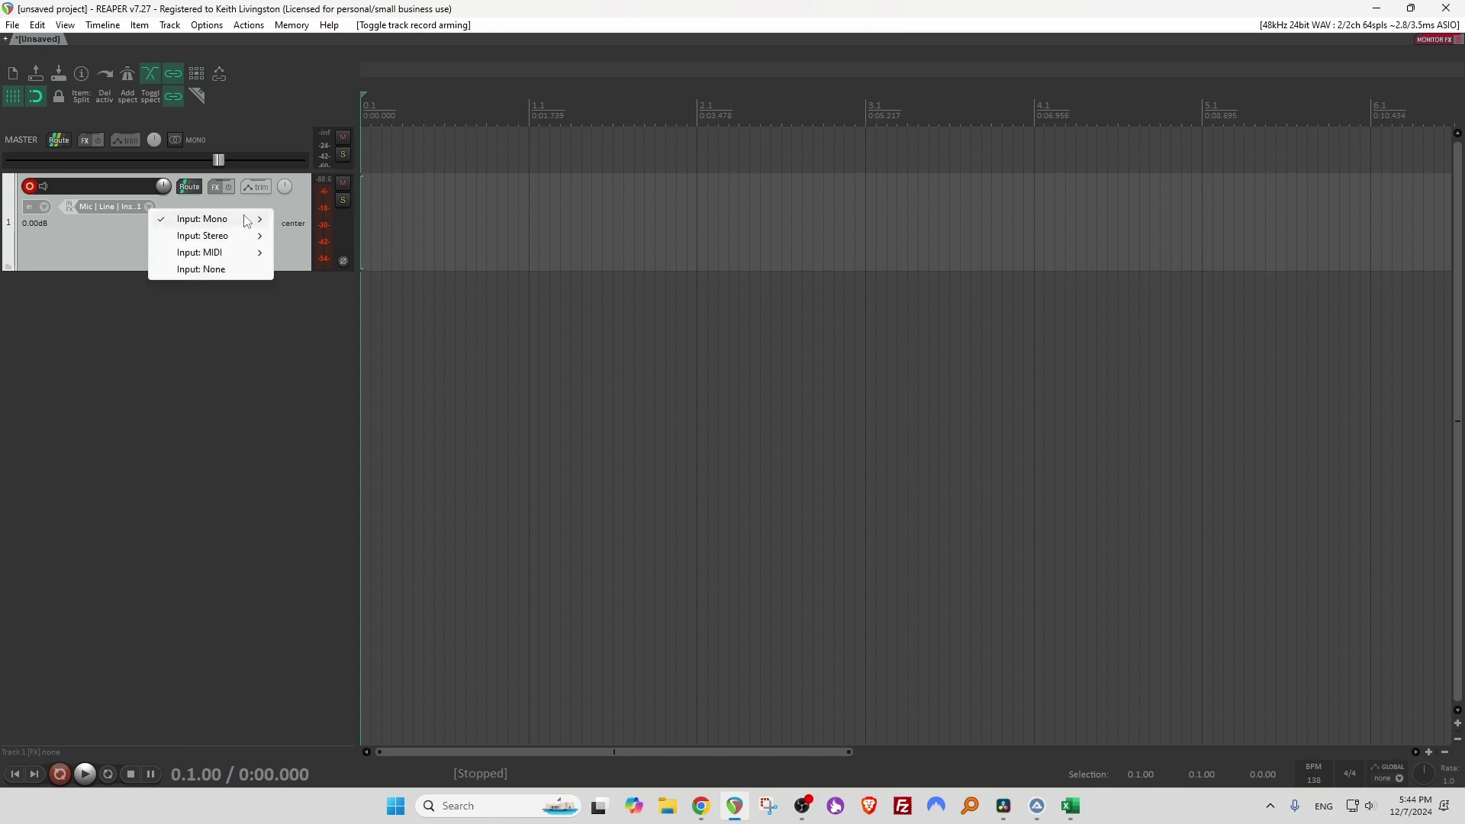
mouse_move(206, 219)
click(329, 240)
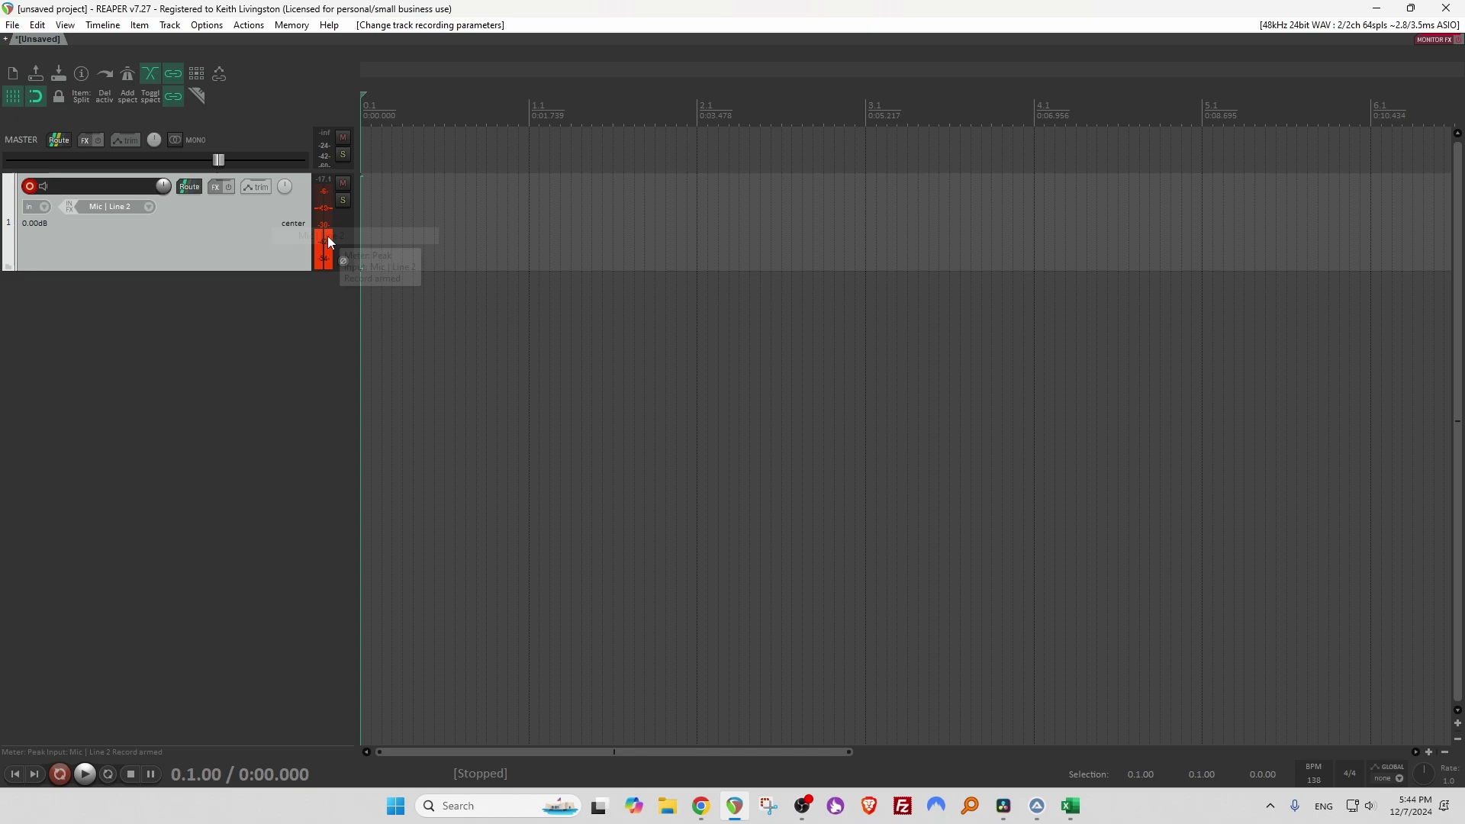
drag(360, 264, 449, 264)
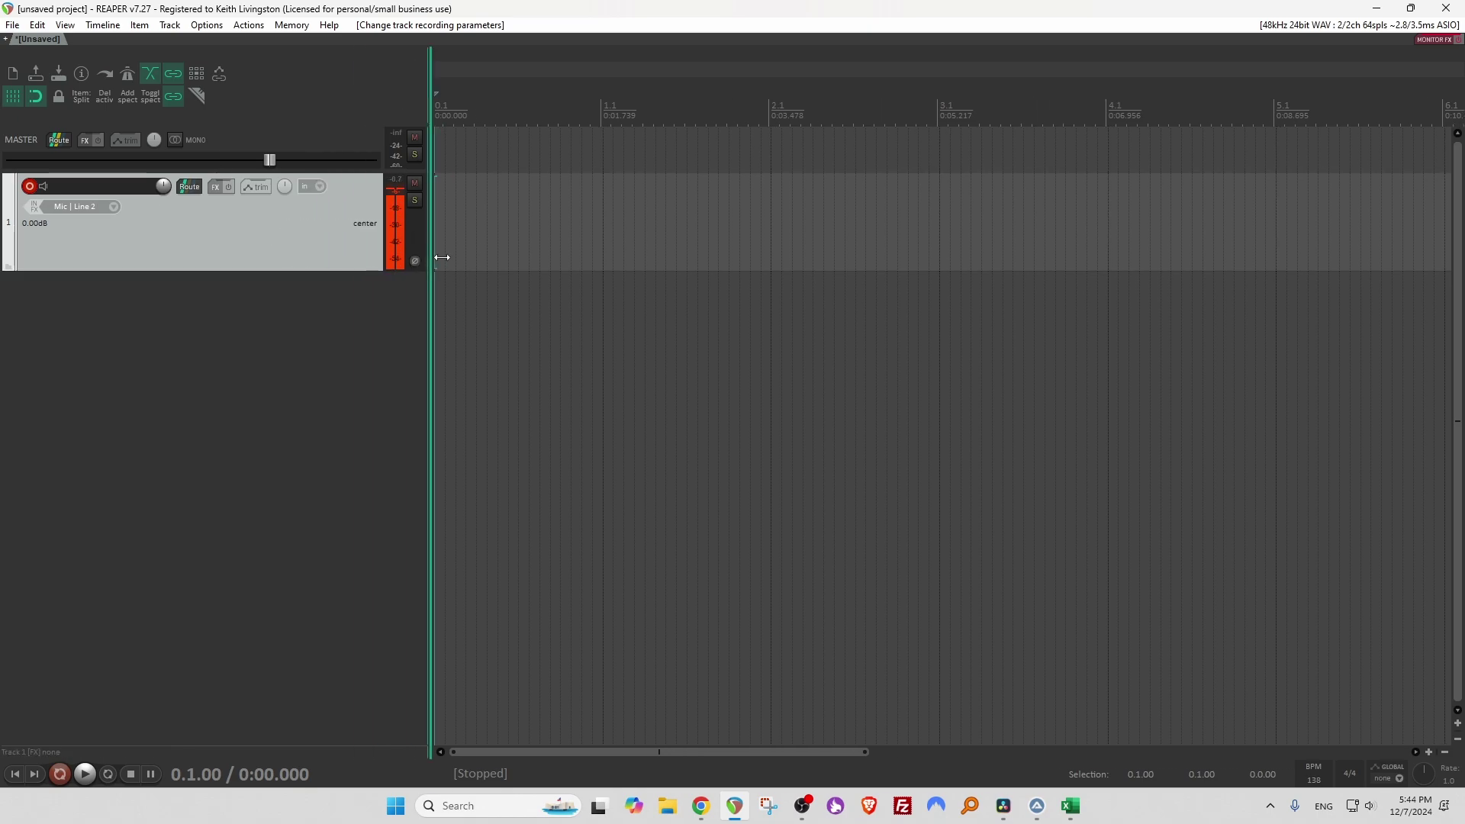
drag(340, 271, 332, 445)
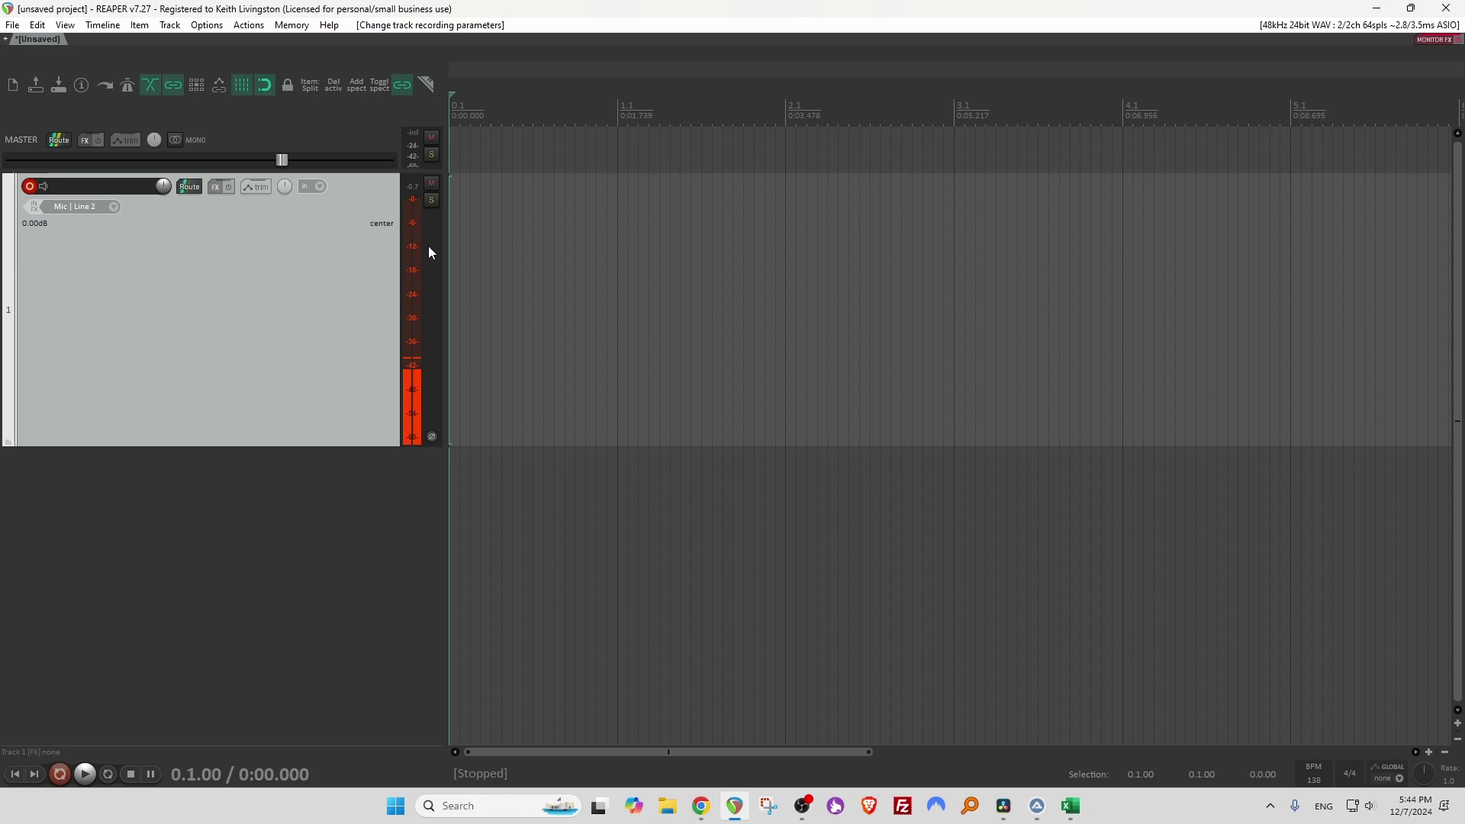
- Record a roughly nine-second voice take on track 1 and play it back
click(61, 774)
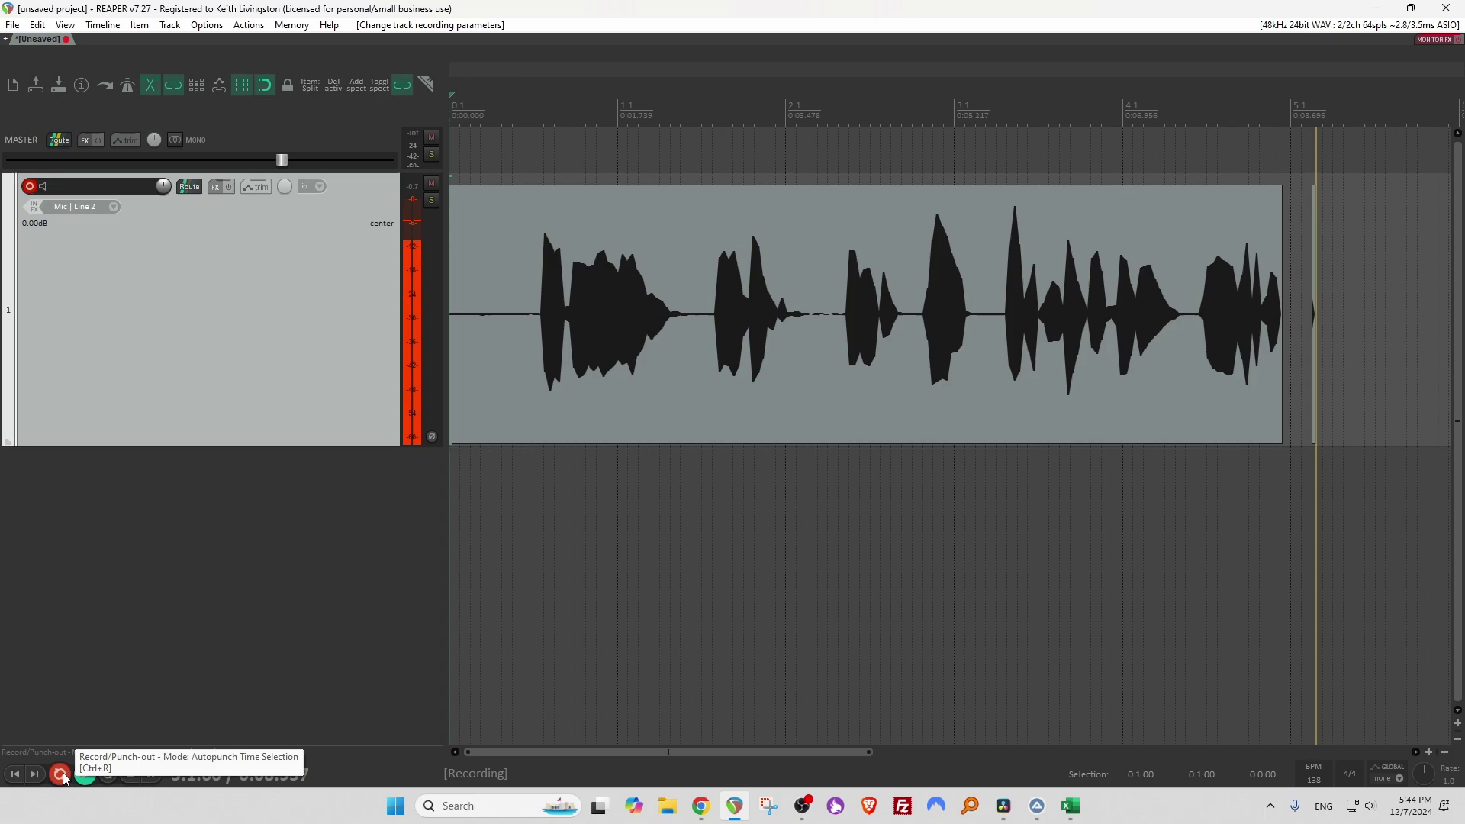
click(62, 778)
key(space)
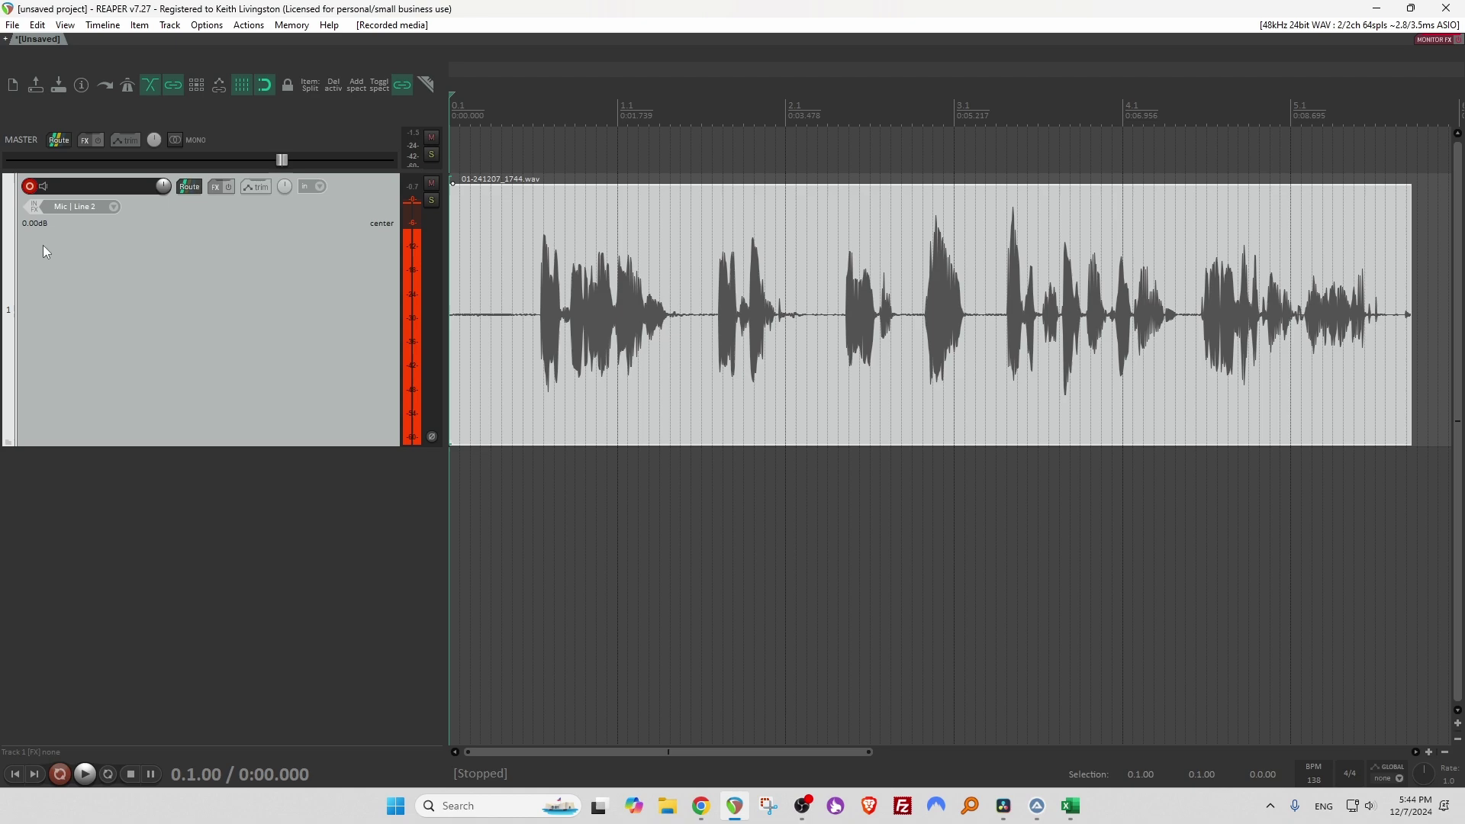
- Disarm track 1 and add a record-armed track 2 below it
click(31, 188)
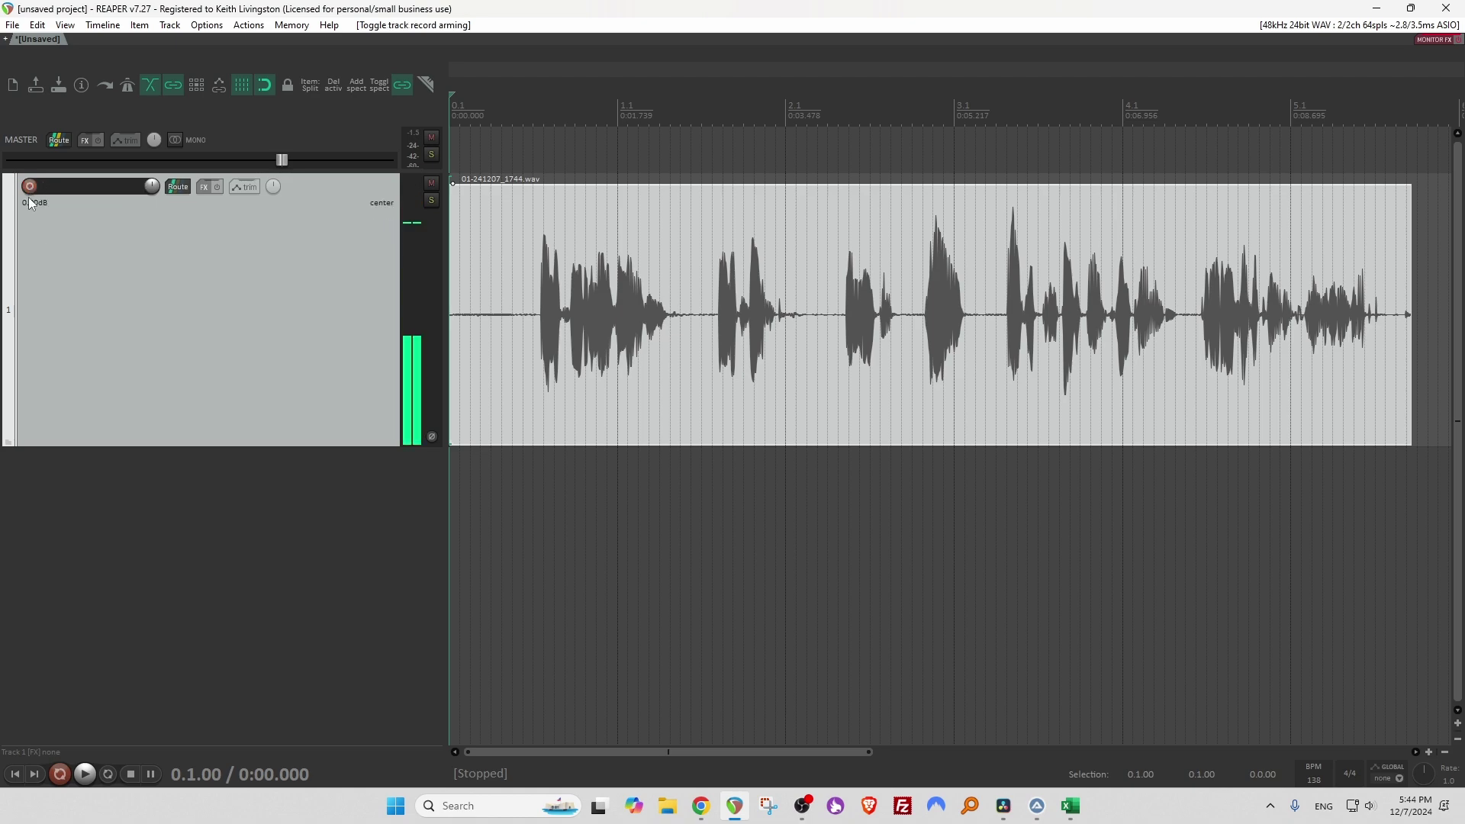
double_click(98, 481)
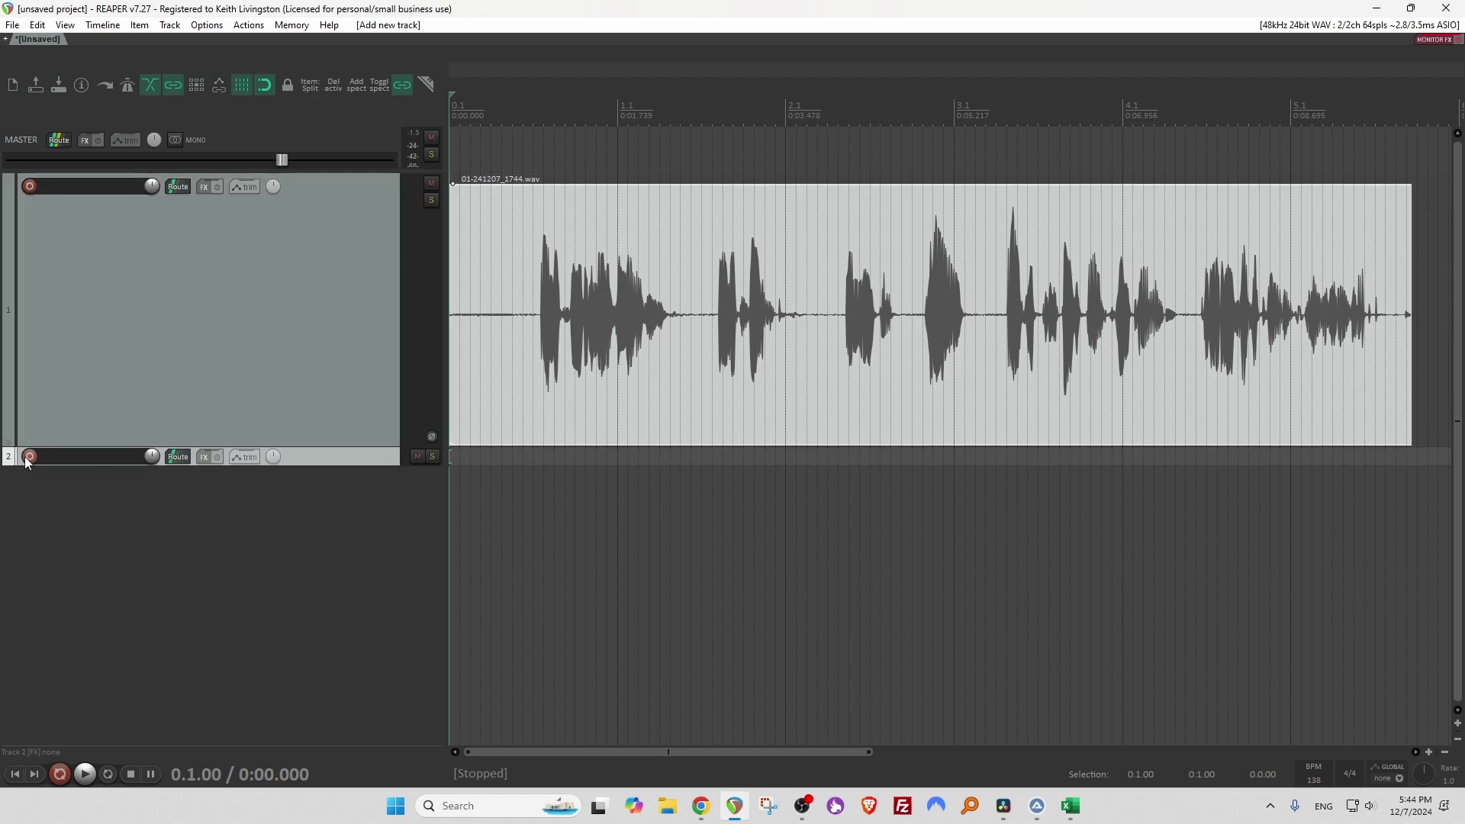
click(28, 456)
- Set track 2's input to Mono > Mic | Line 2, make it taller, and record a second take
click(110, 480)
mouse_move(166, 489)
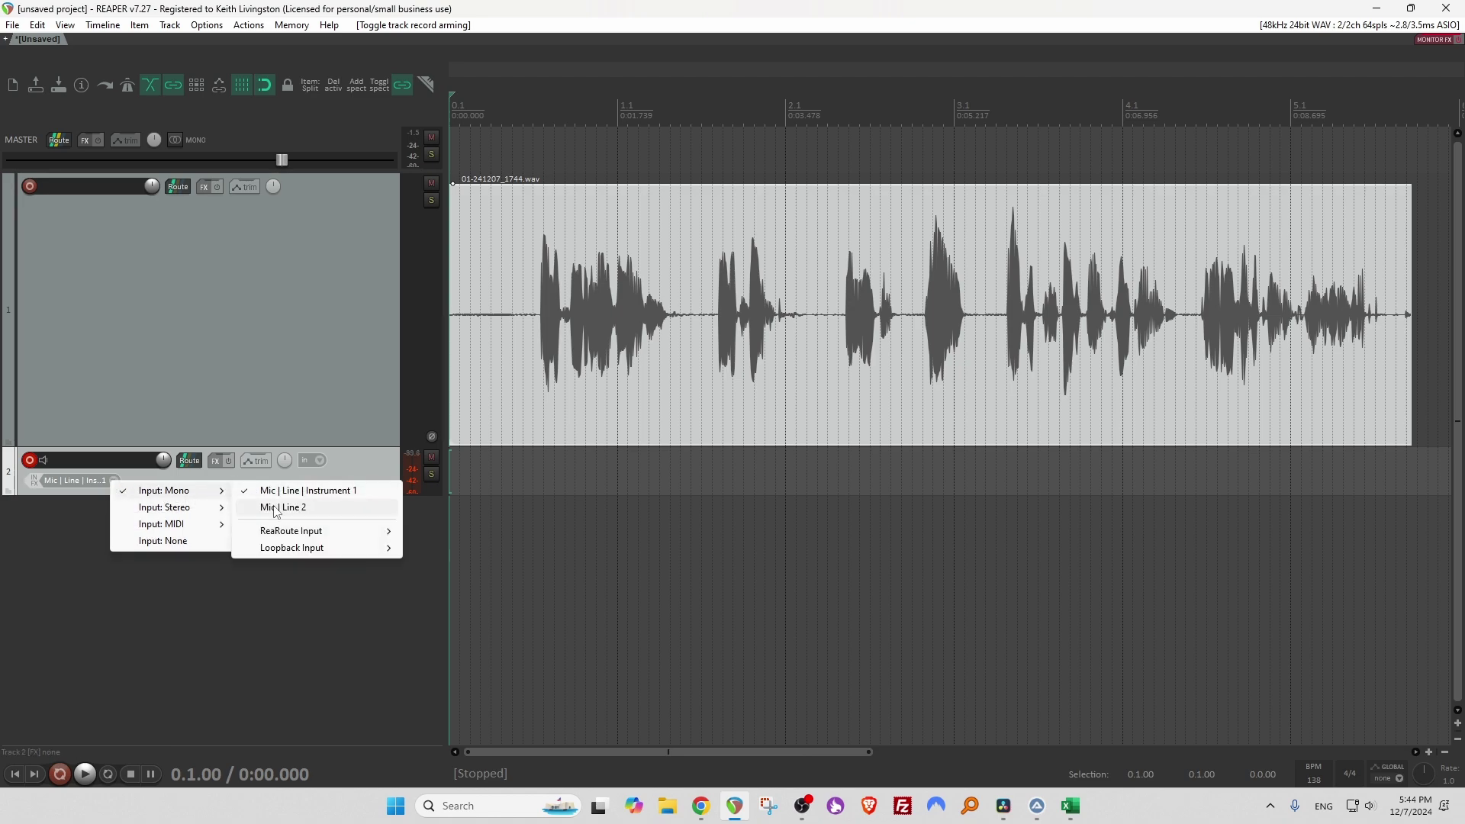
click(274, 508)
drag(328, 495, 328, 582)
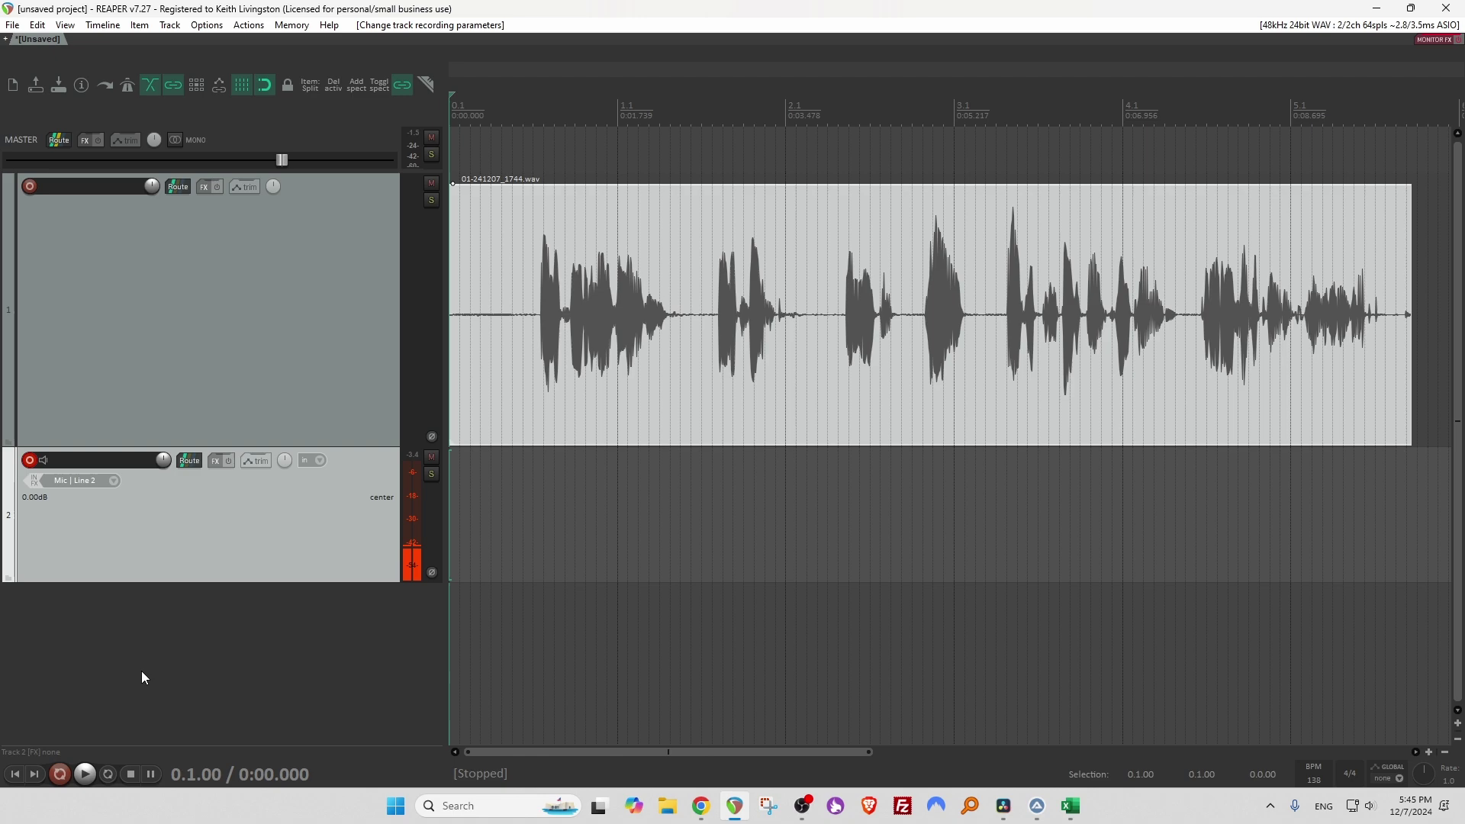
click(58, 775)
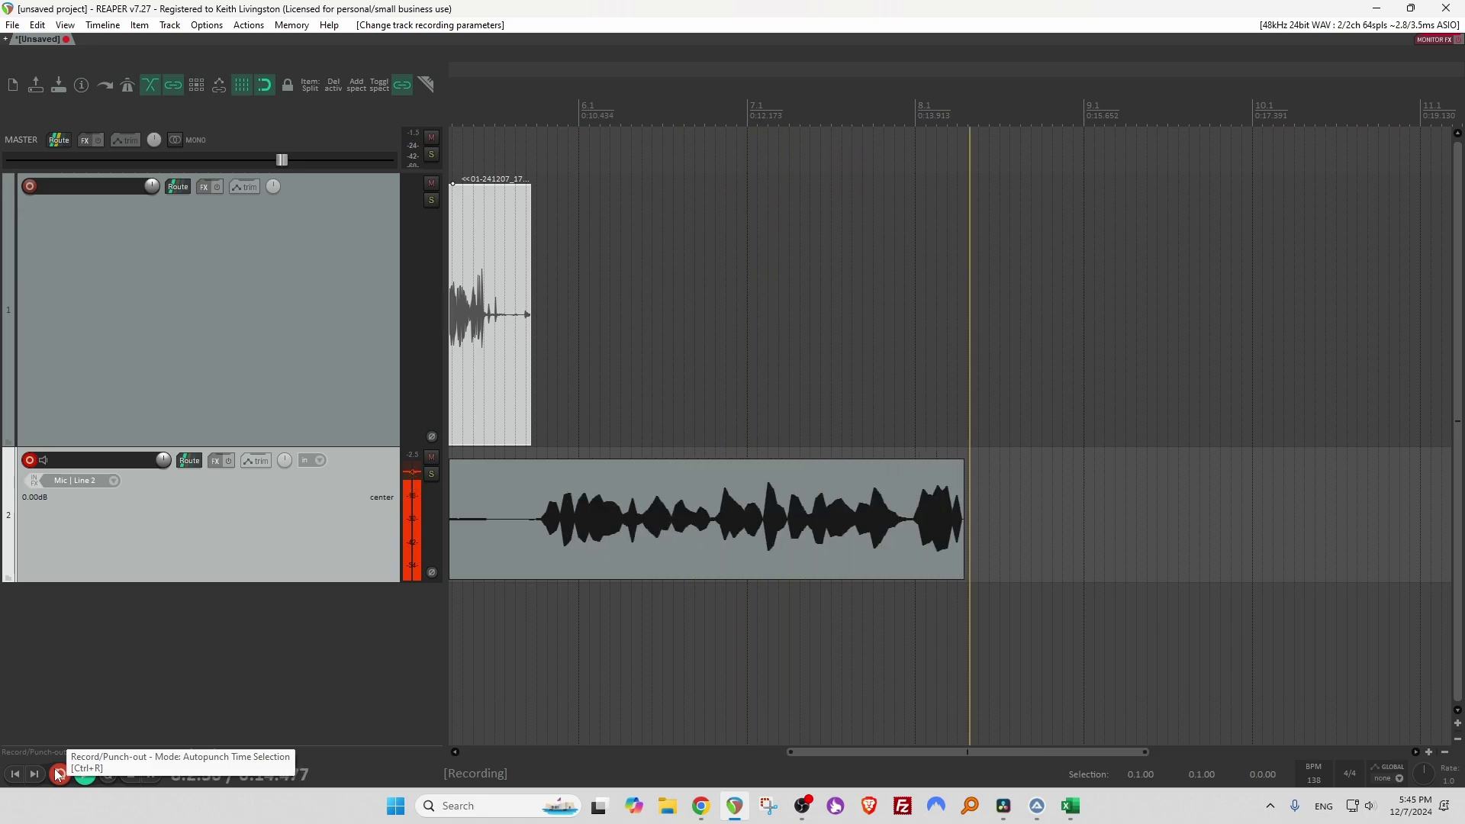
click(59, 774)
key(Return)
key(space)
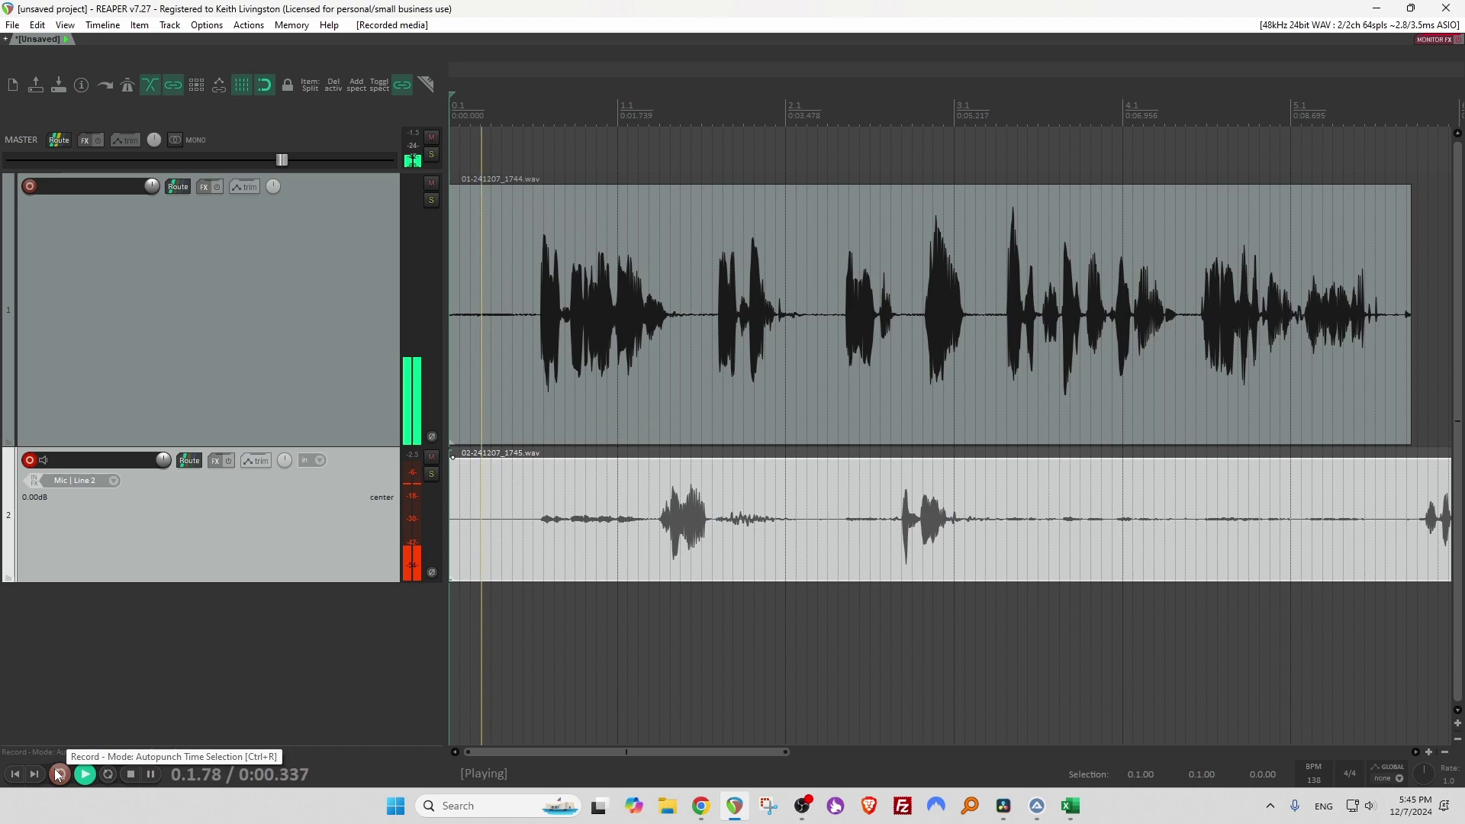